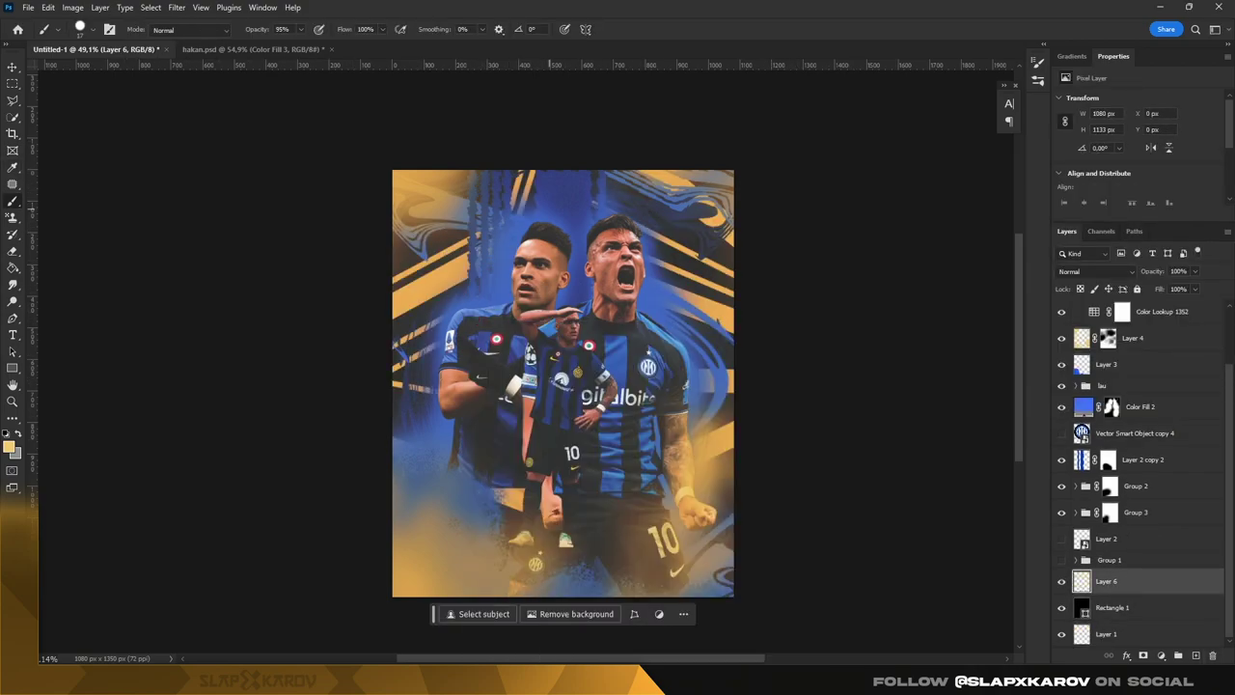
- Duplicate Layer 6 and apply a Gaussian Blur to the copy to soften the backdrop
click(177, 6)
click(386, 336)
key(ctrl+j)
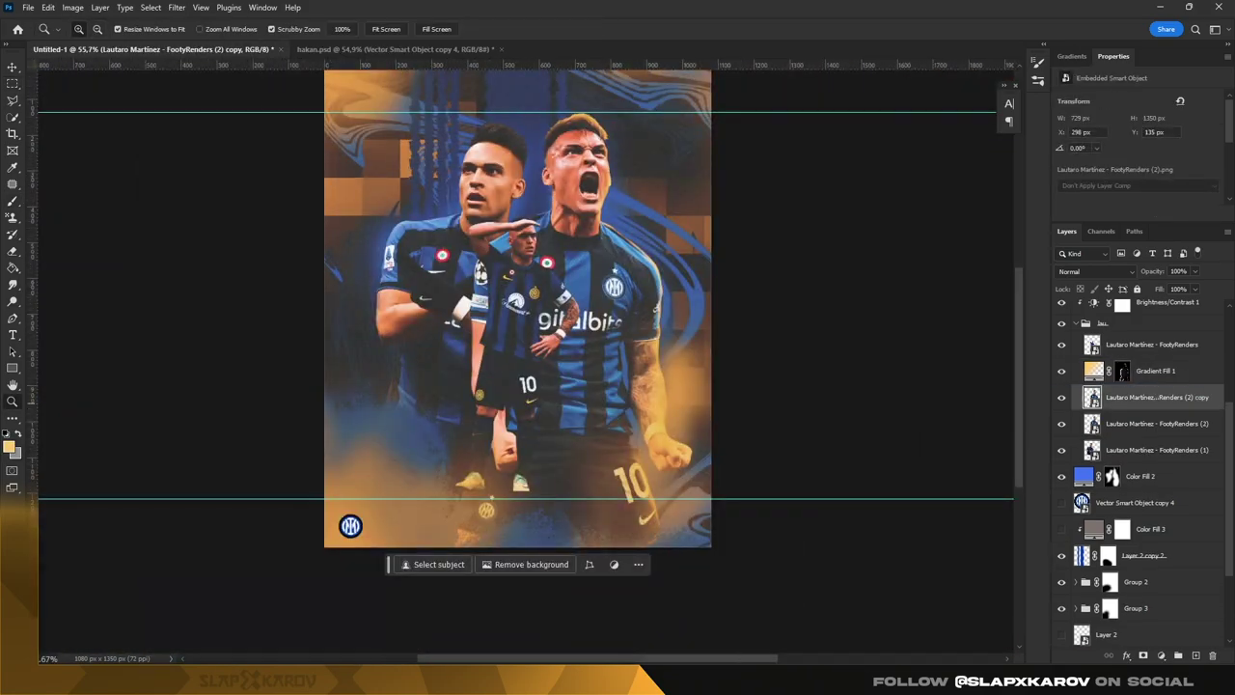
- Apply Smart Sharpen and the Camera Raw filter to the player render copies
key(Return)
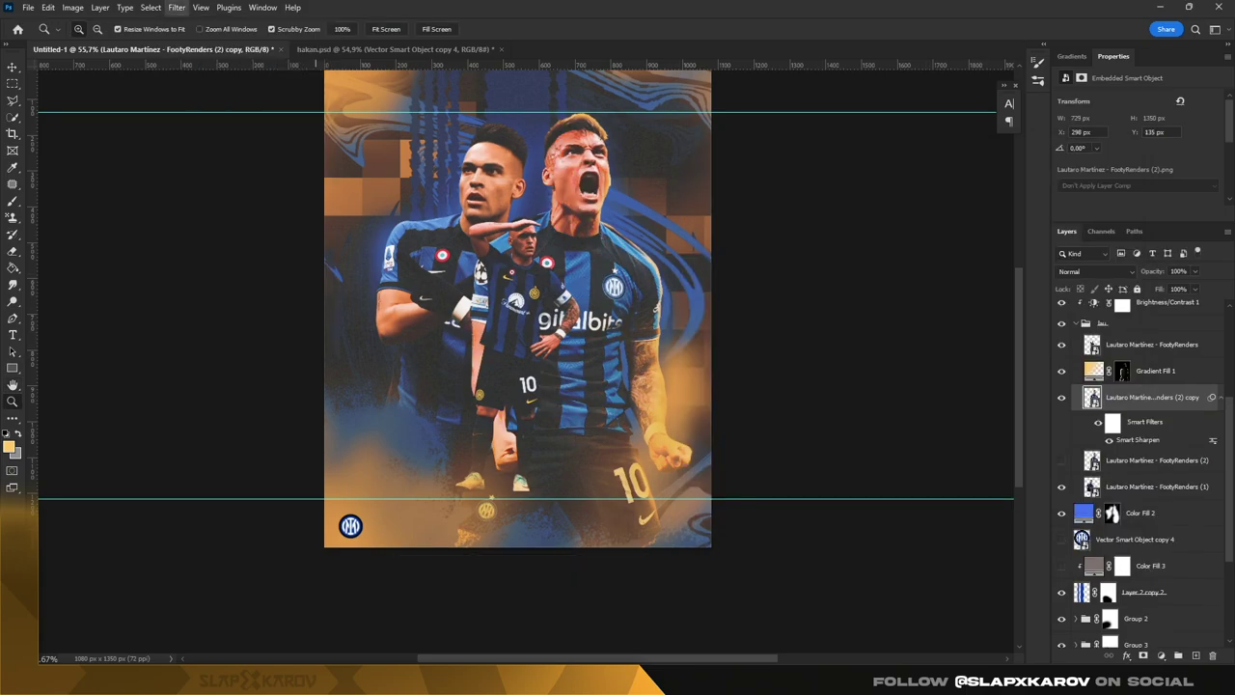
key(ctrl+shift+a)
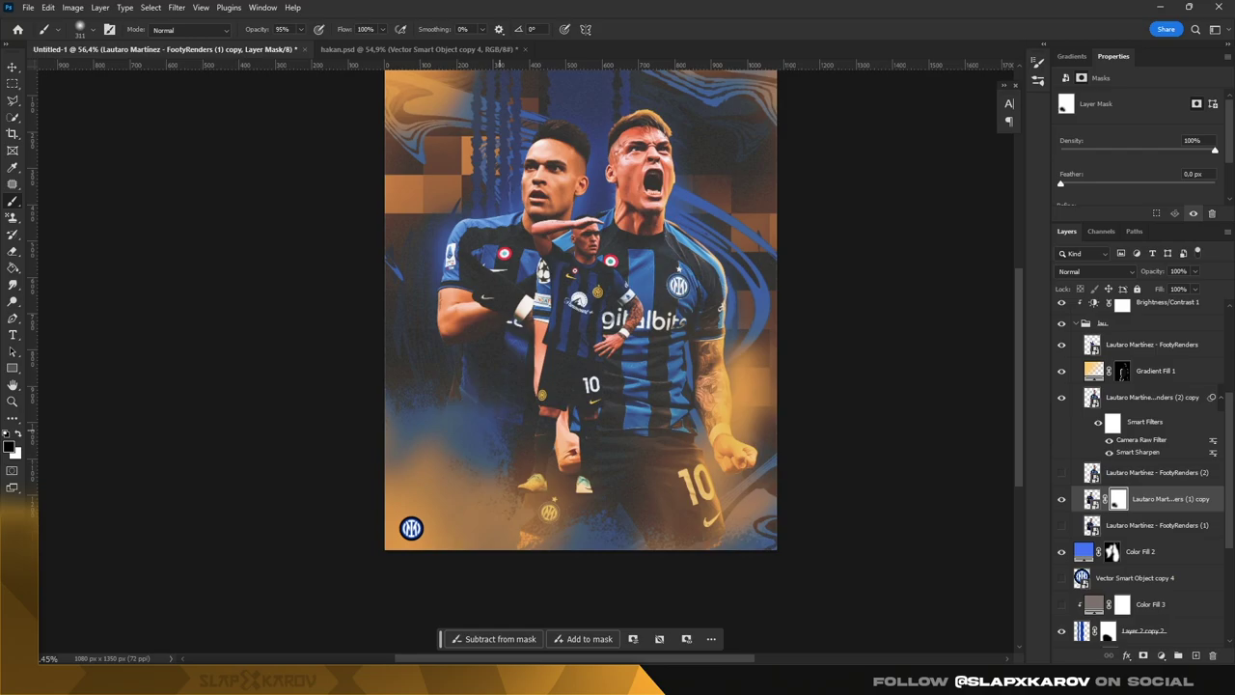
click(405, 371)
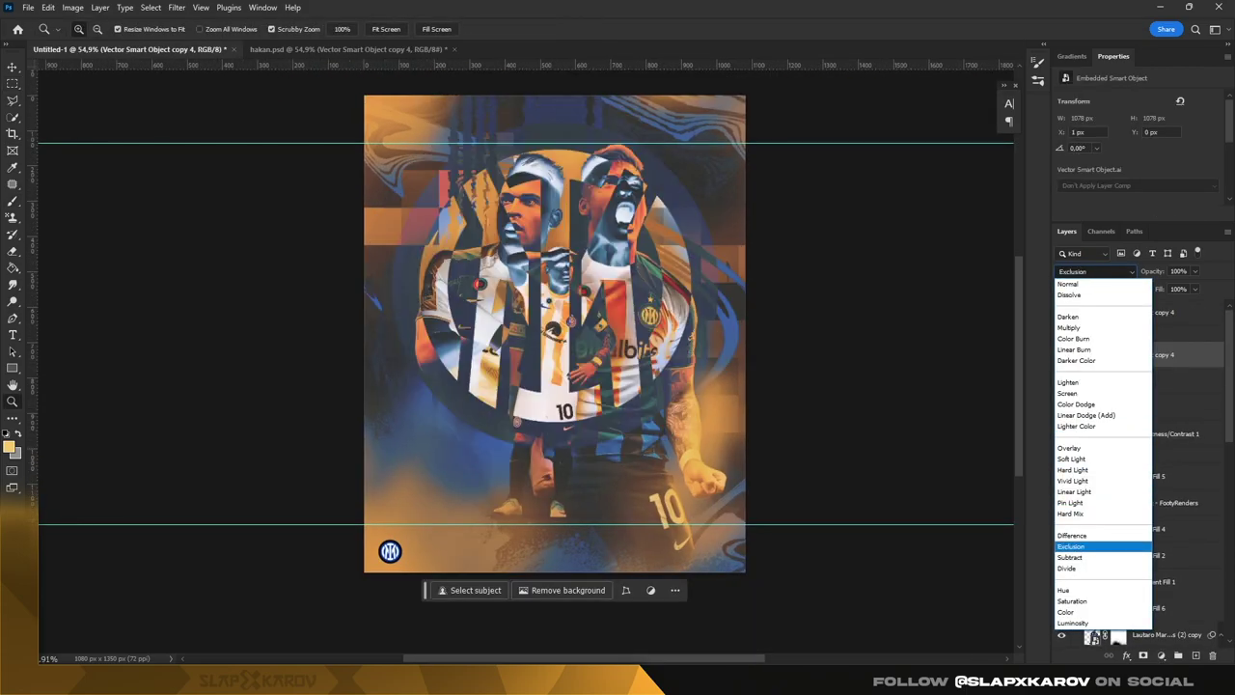
- Set the circular overlay to Exclusion blend mode and add a Black & White adjustment layer
click(1071, 546)
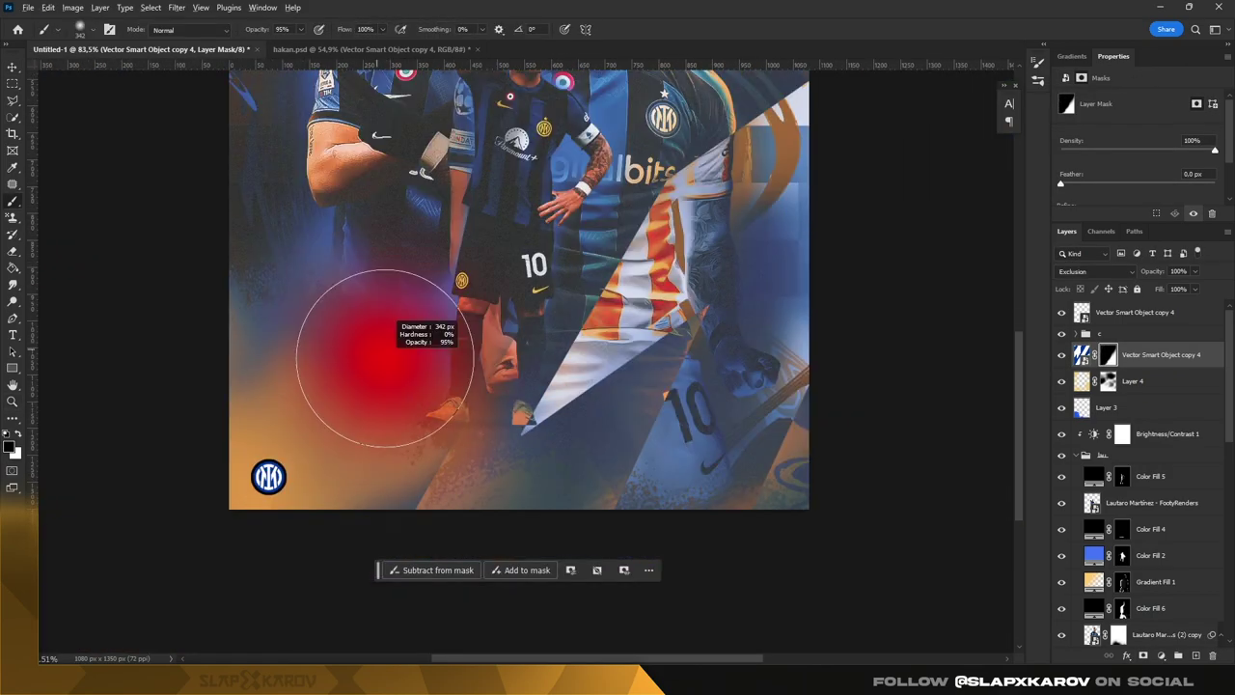
click(1161, 655)
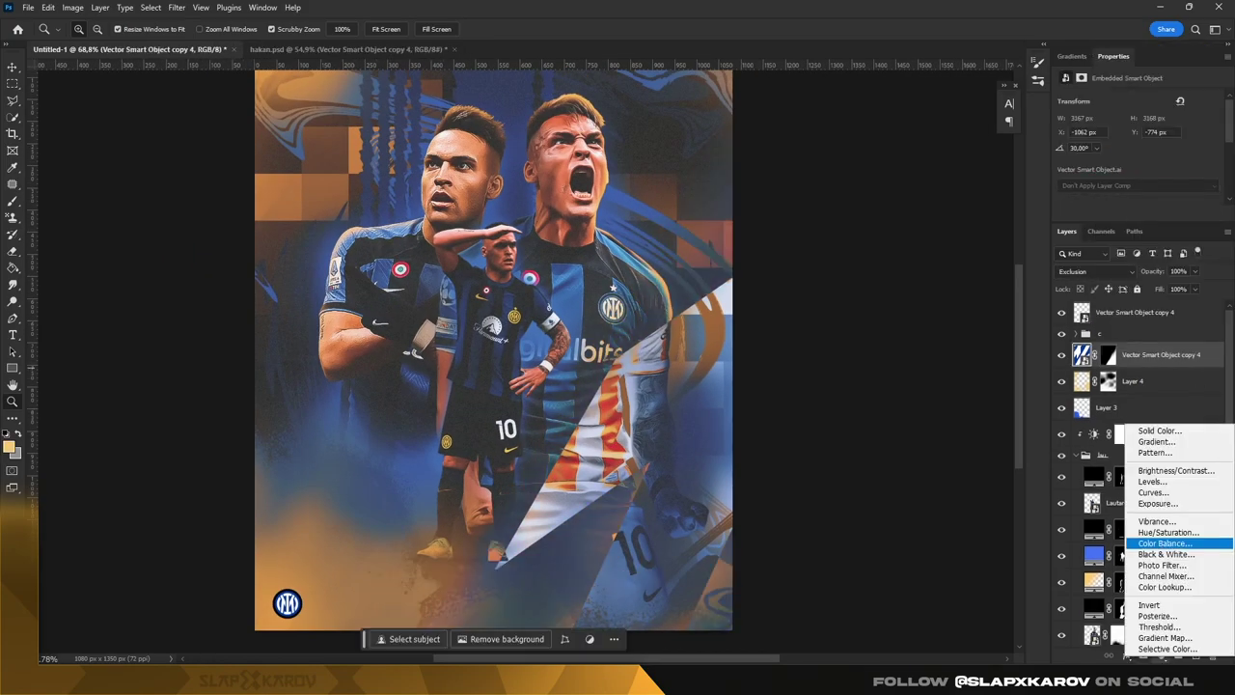
click(1149, 543)
text(MARTINEZ)
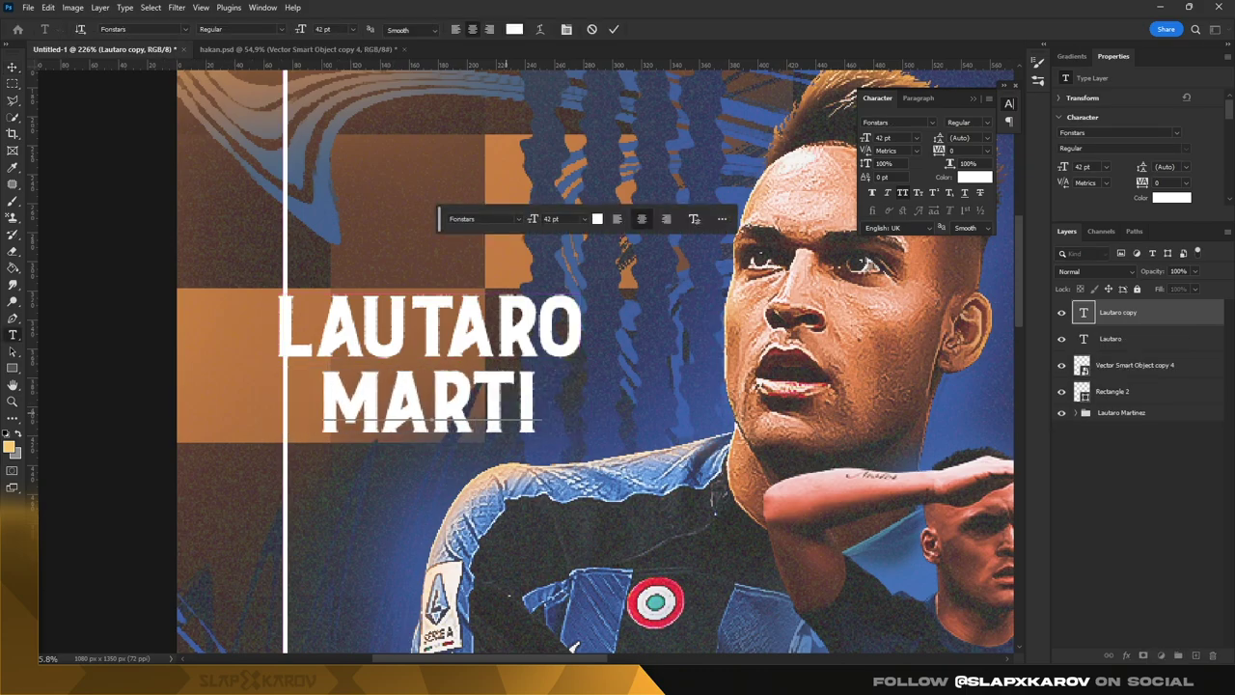
- Commit the MARTINEZ second line of the white title
click(13, 67)
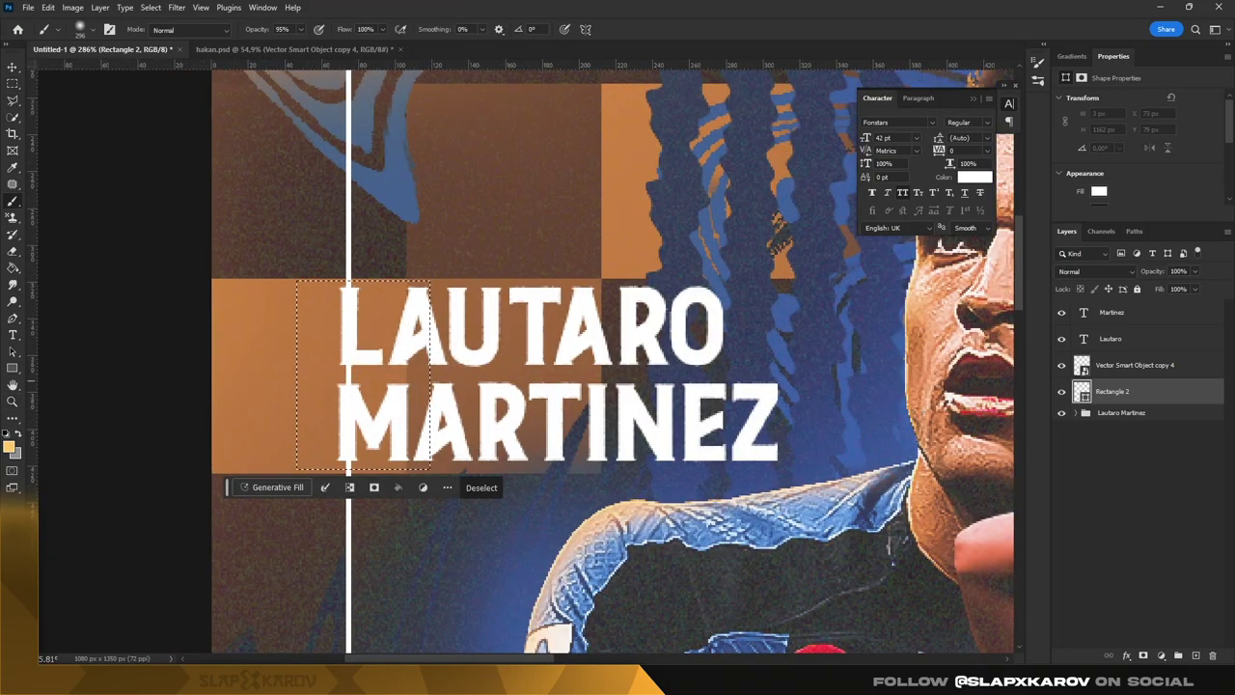
scroll(618, 362, up, 5)
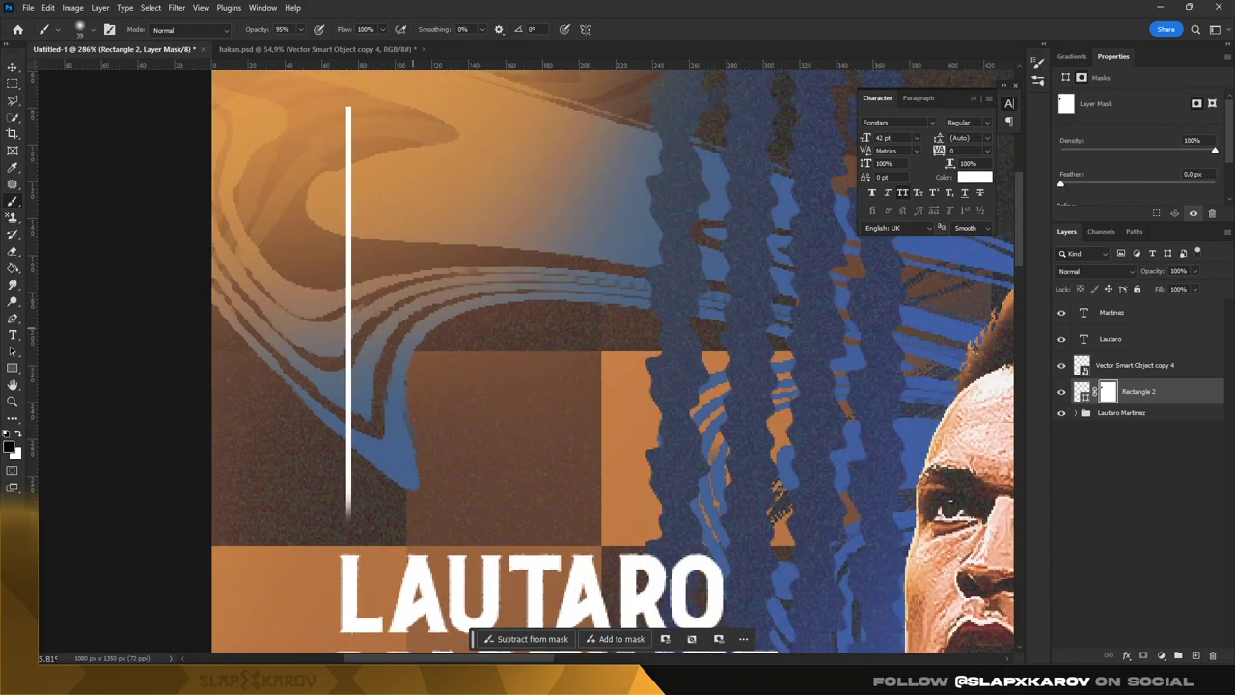
scroll(617, 362, up, 1)
scroll(405, 618, down, 4)
scroll(405, 617, down, 2)
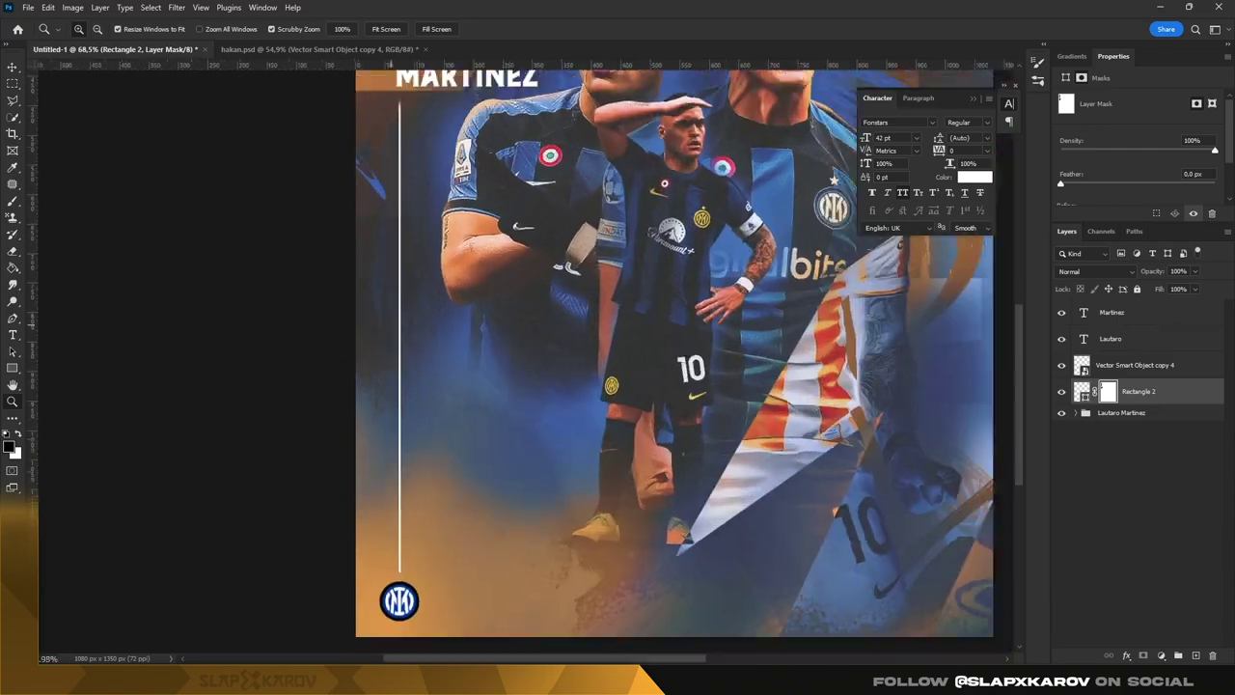
scroll(405, 617, down, 2)
scroll(406, 618, up, 5)
scroll(637, 357, down, 3)
- Zoom out to the whole poster and show the title group's blend mode list
key(z)
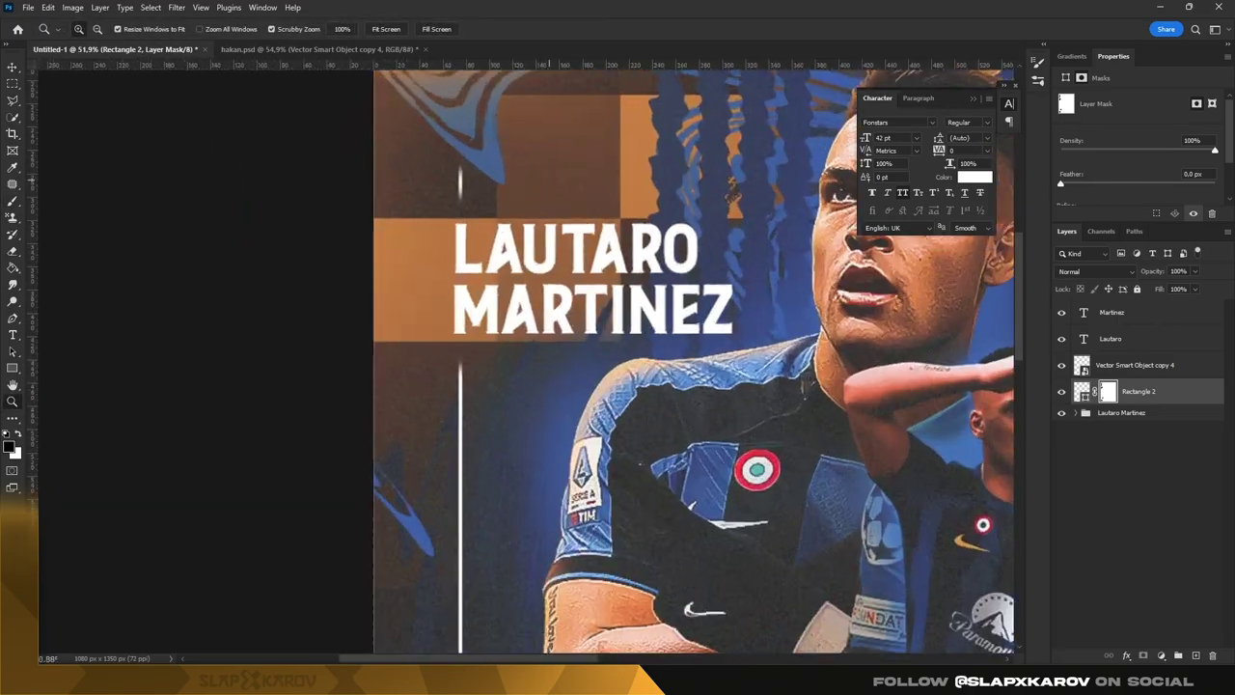
scroll(637, 357, down, 3)
click(1096, 272)
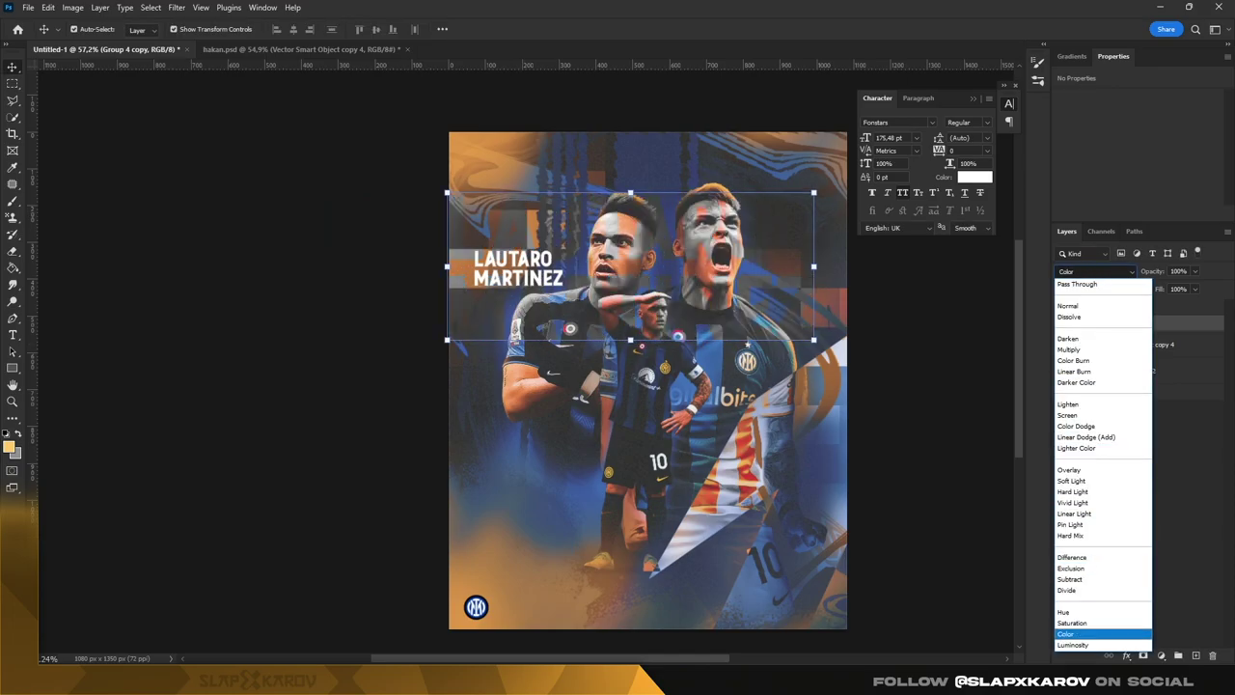
- Blend the enlarged title copy in Exclusion mode and review it across the full poster
click(1070, 568)
key(z)
scroll(595, 241, up, 2)
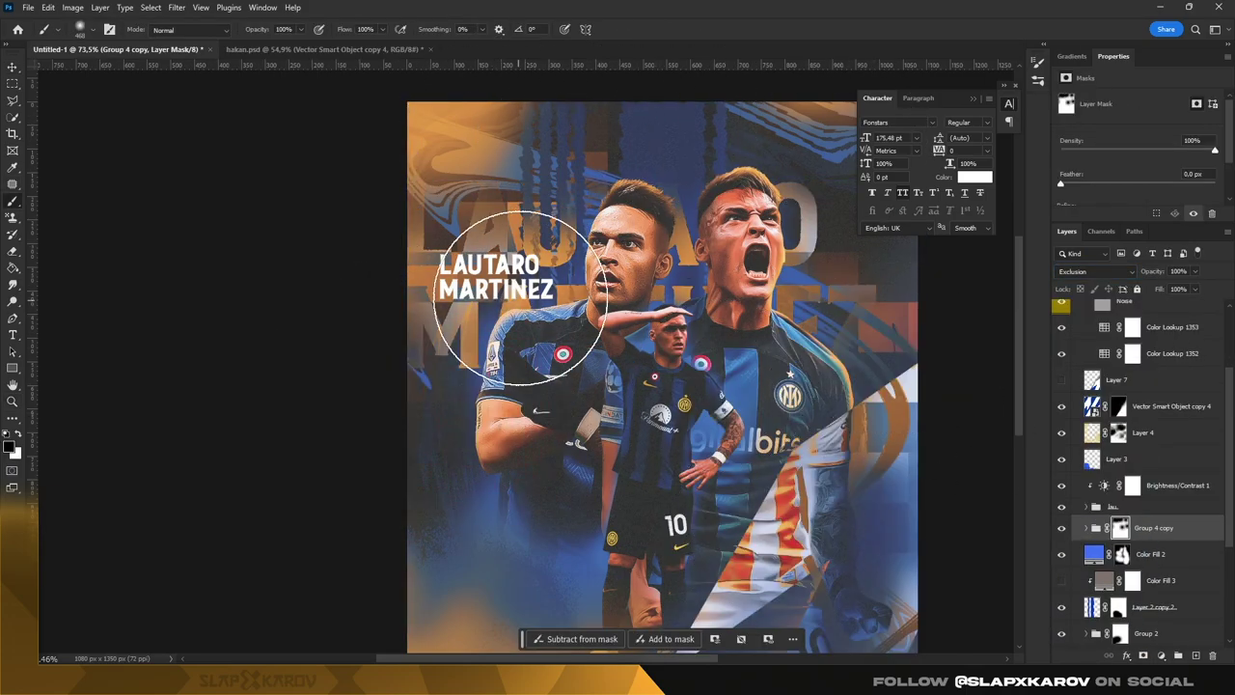
scroll(522, 299, up, 4)
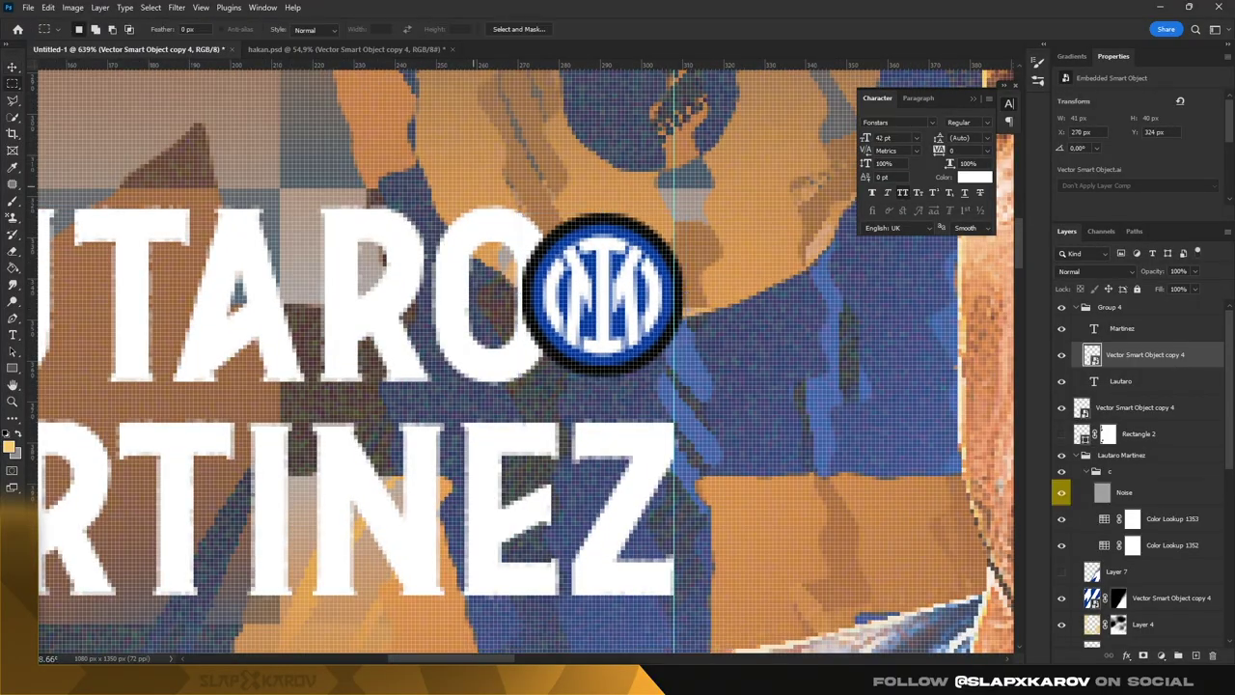
key(ctrl+0)
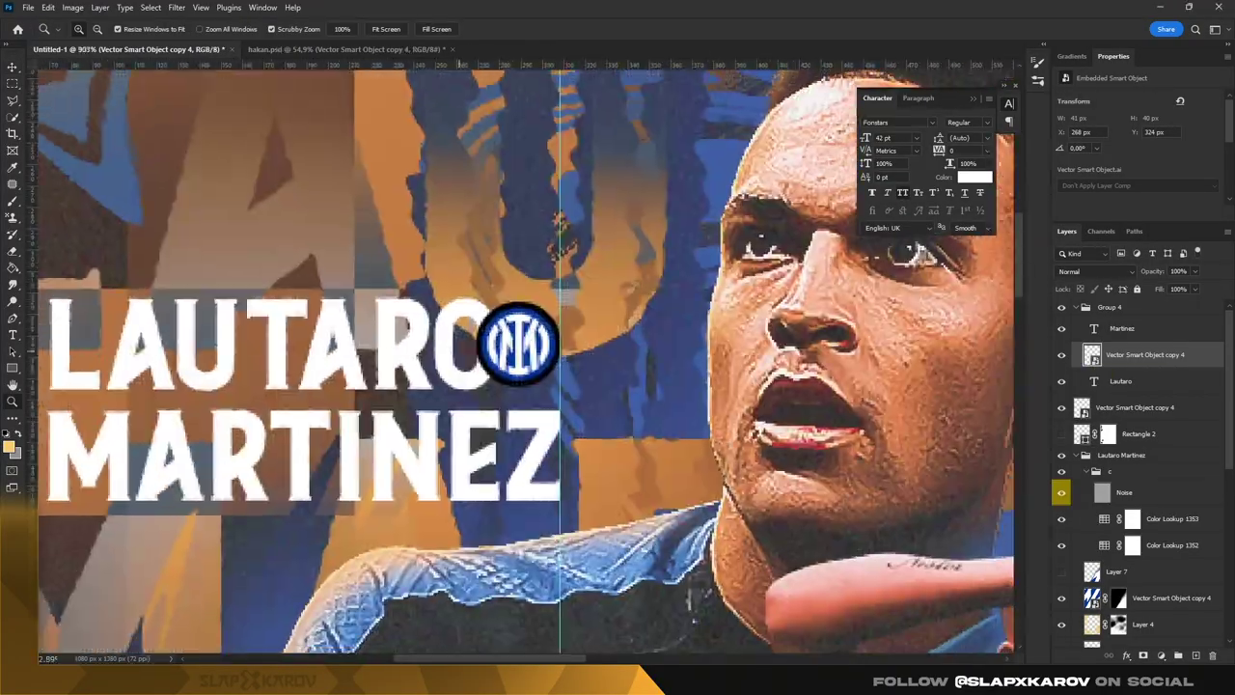
scroll(531, 367, down, 5)
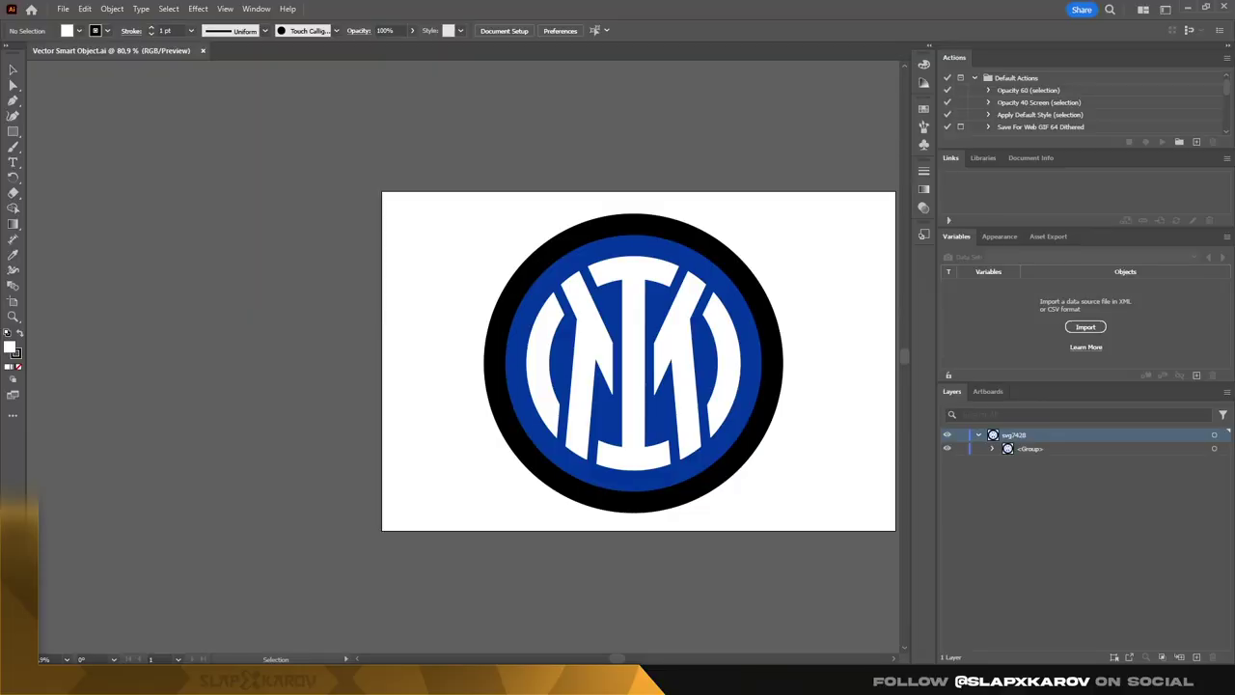
- Turn the Inter logo's blue ring into a 2 pt outline with no fill and save it
click(1214, 502)
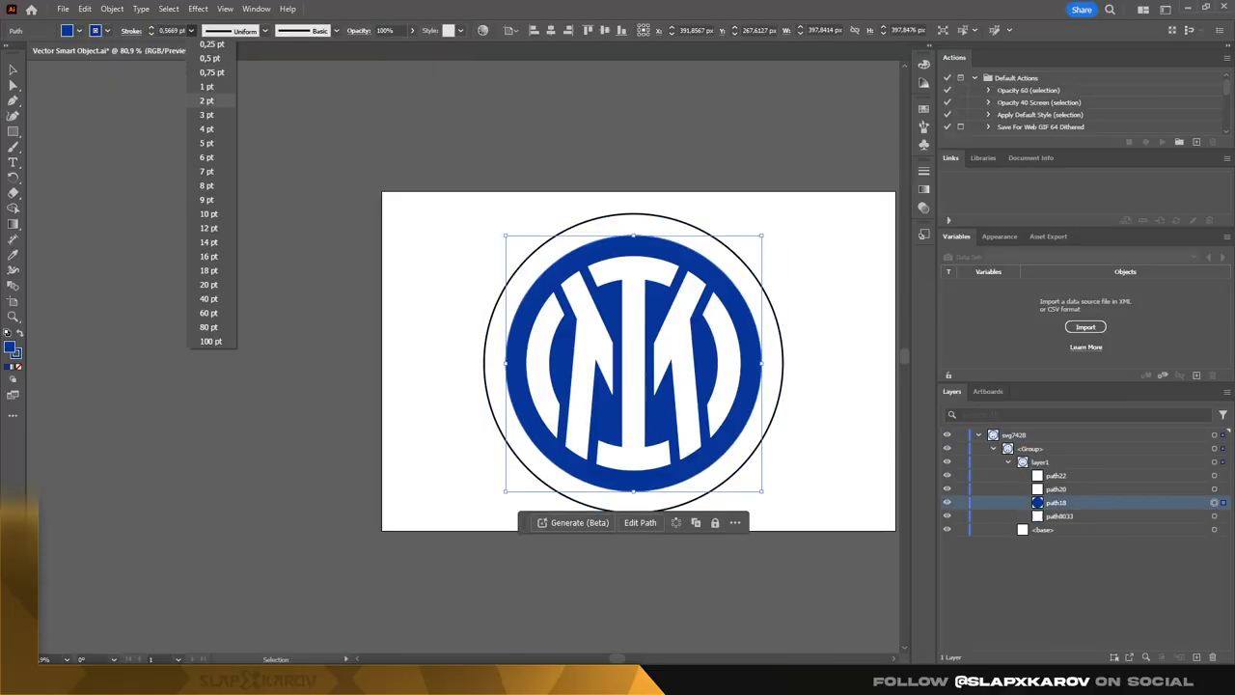
key(shift+x)
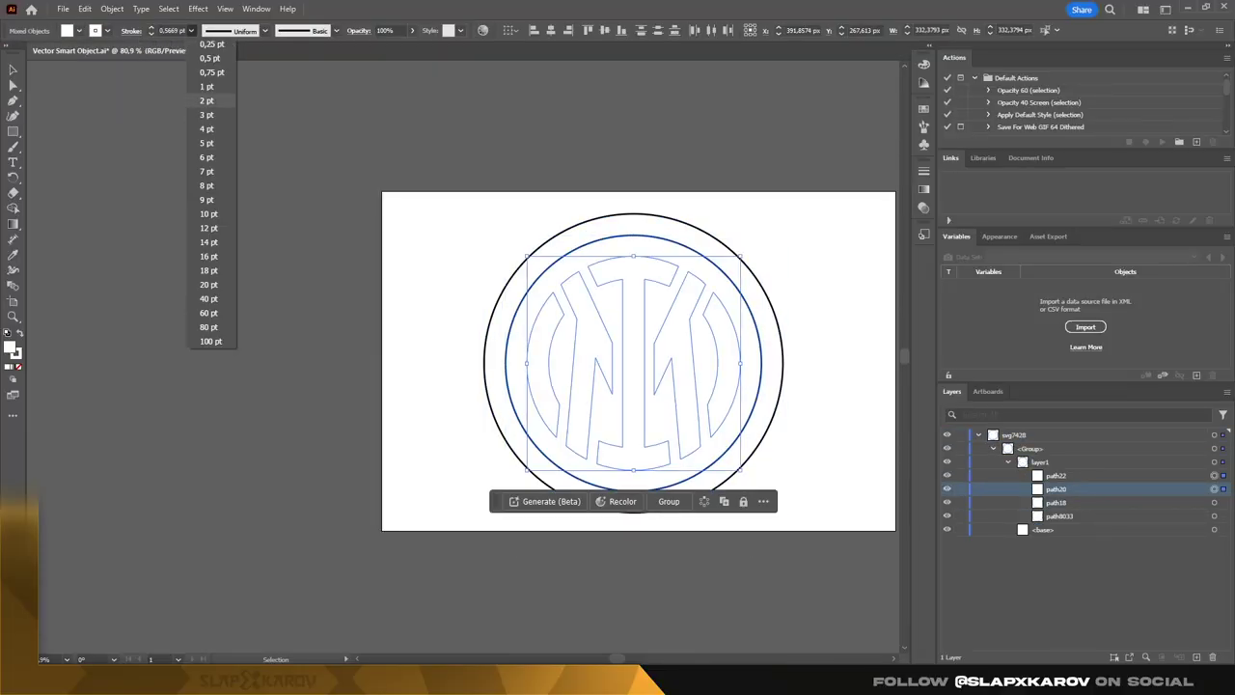
click(107, 110)
click(615, 439)
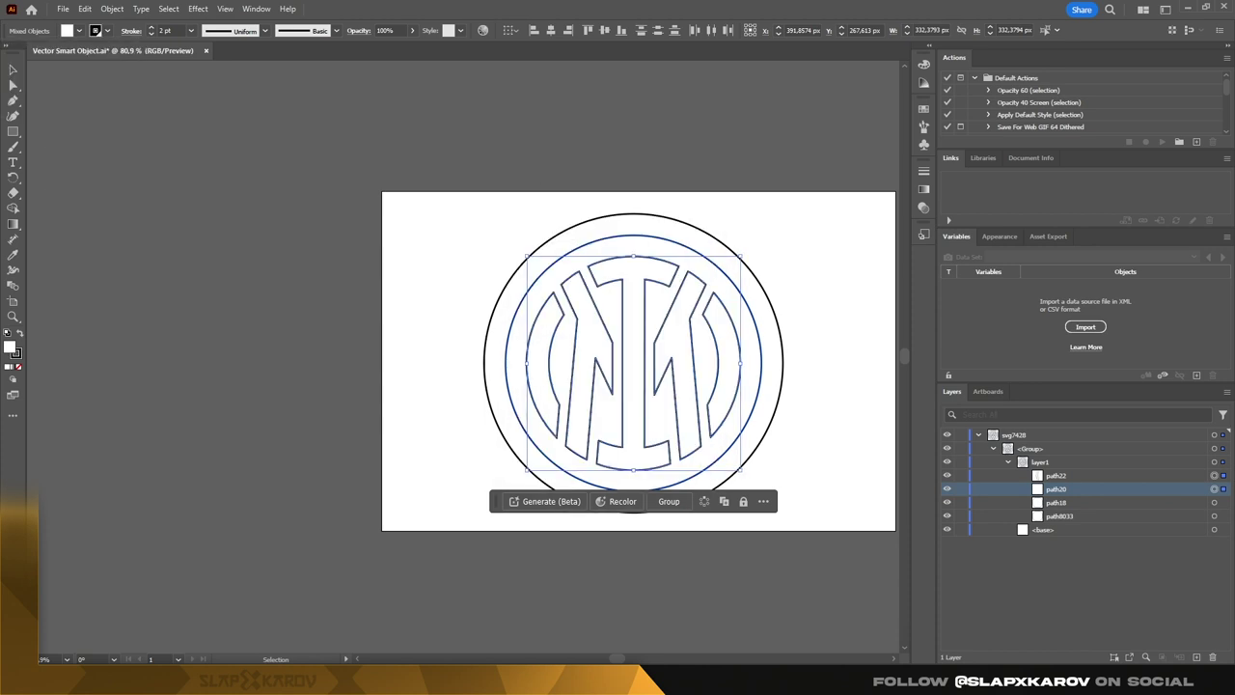
click(63, 9)
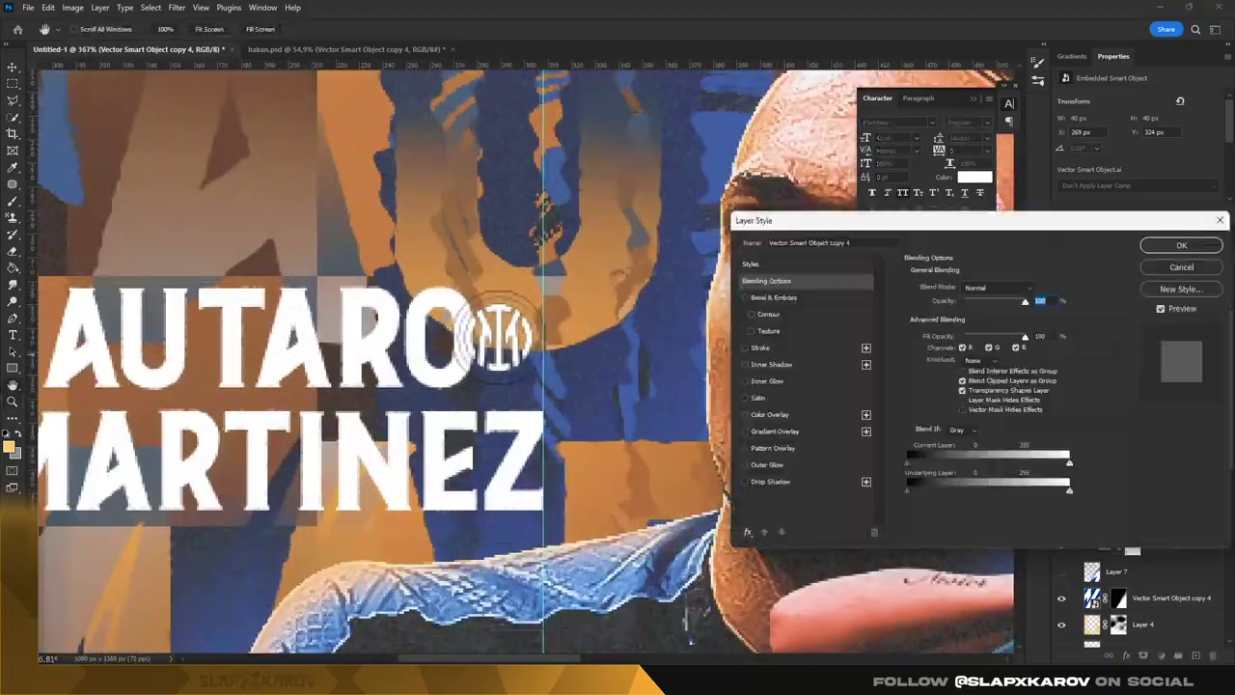